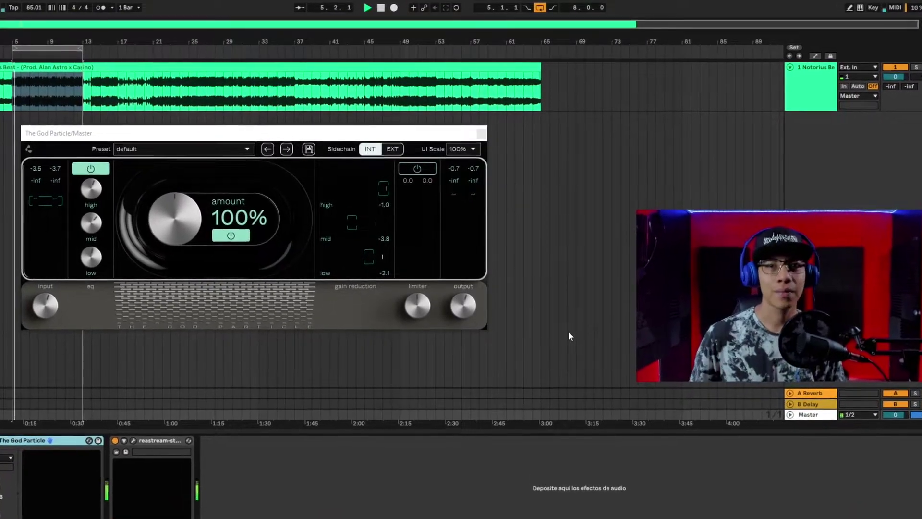
Step: Audition the looped section of the beat through The God Particle on the Master track
key("space")
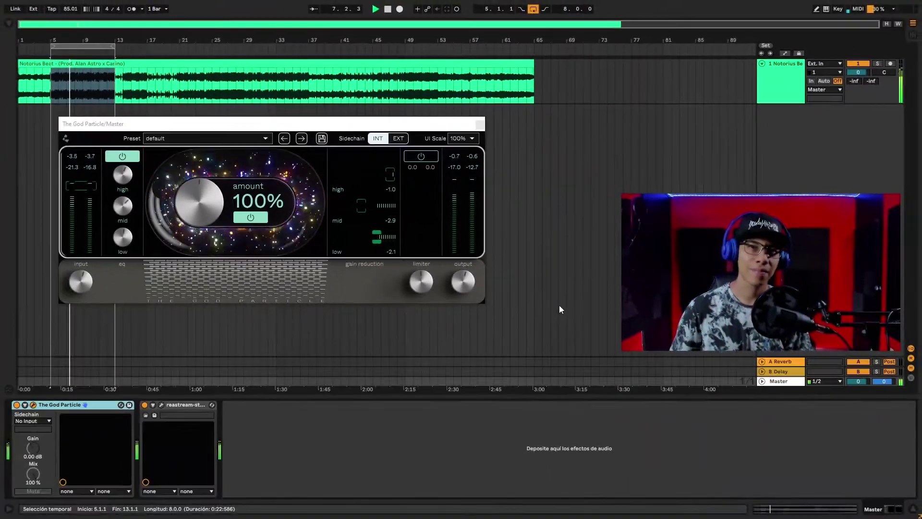
key("space")
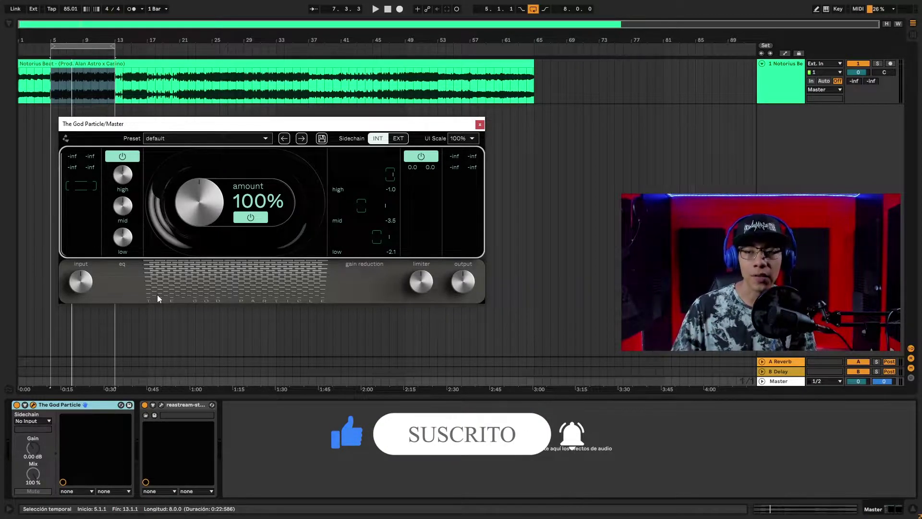
mouse_move(95, 273)
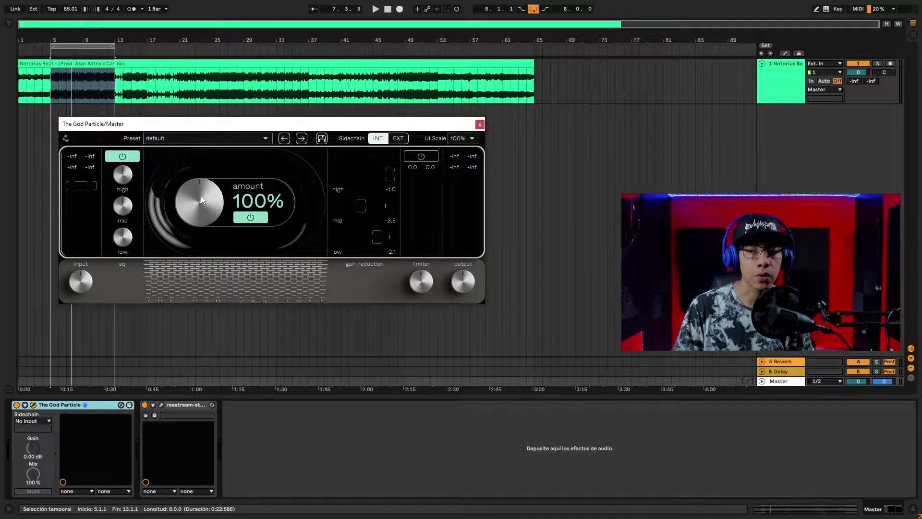
Step: Sweep The God Particle's amount down to 0%, up to 200%, and reset it to 100%
left_click_drag(200, 195, 220, 294)
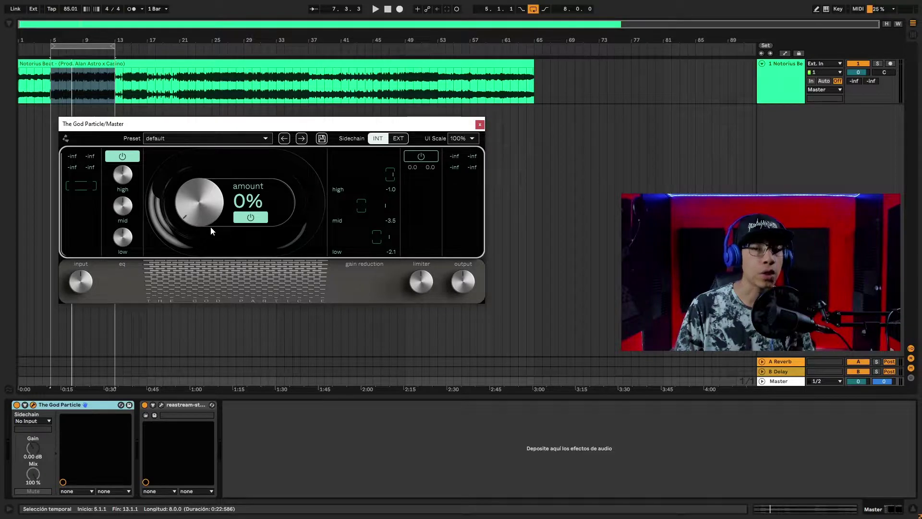
left_click_drag(211, 230, 211, 137)
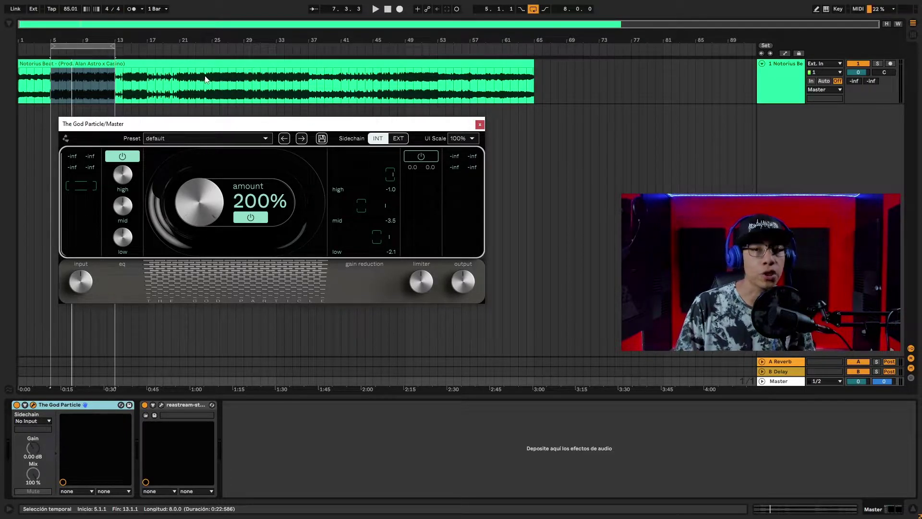
double_click(203, 194)
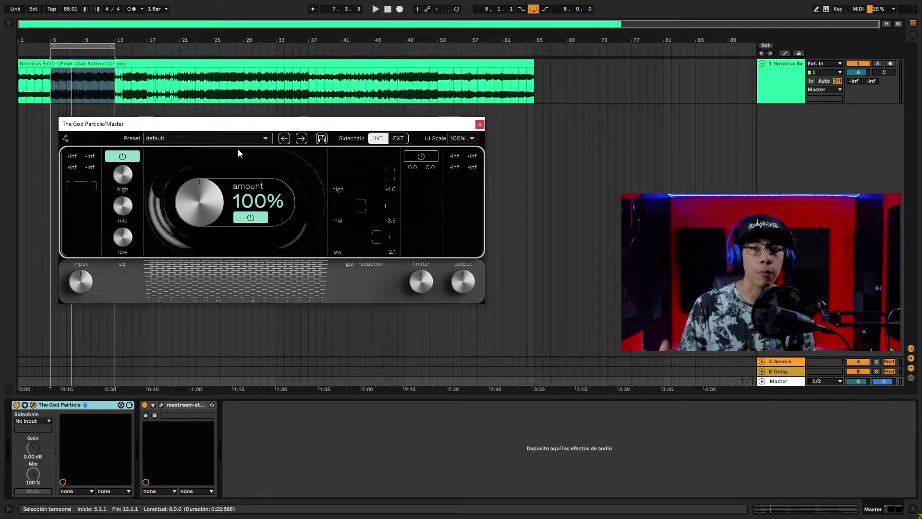
Step: Examine The God Particle's available presets and UI scale options without changing them
left_click(174, 138)
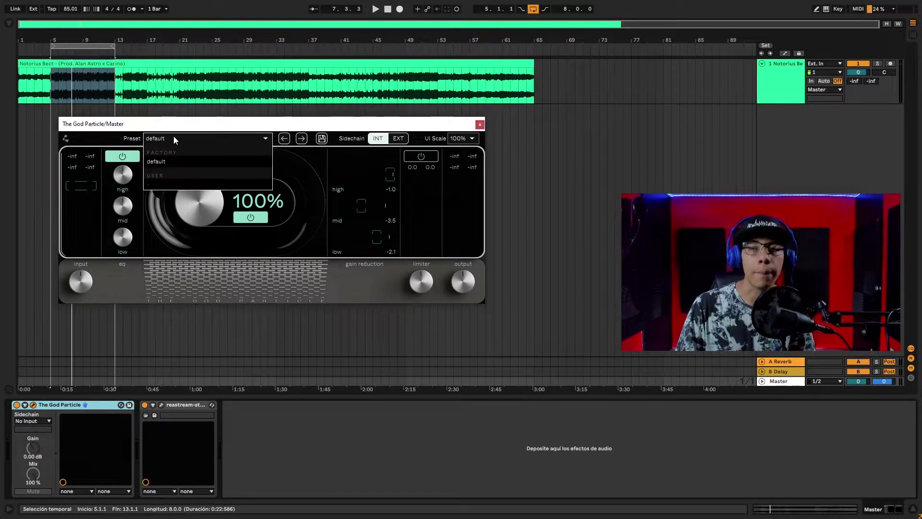
left_click(174, 137)
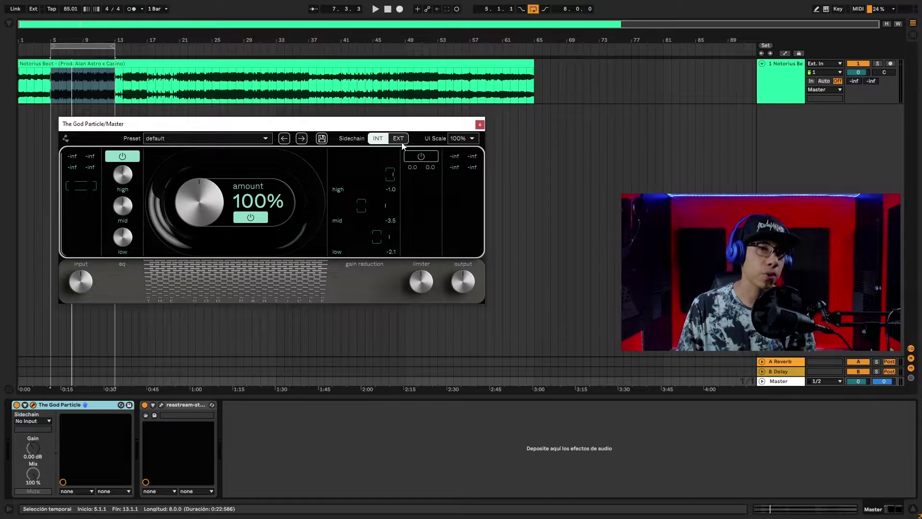
left_click(455, 141)
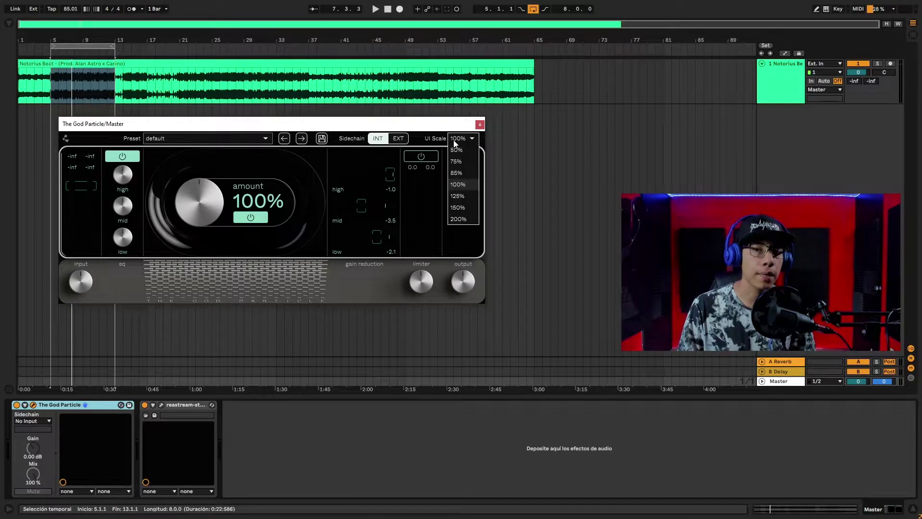
left_click(441, 142)
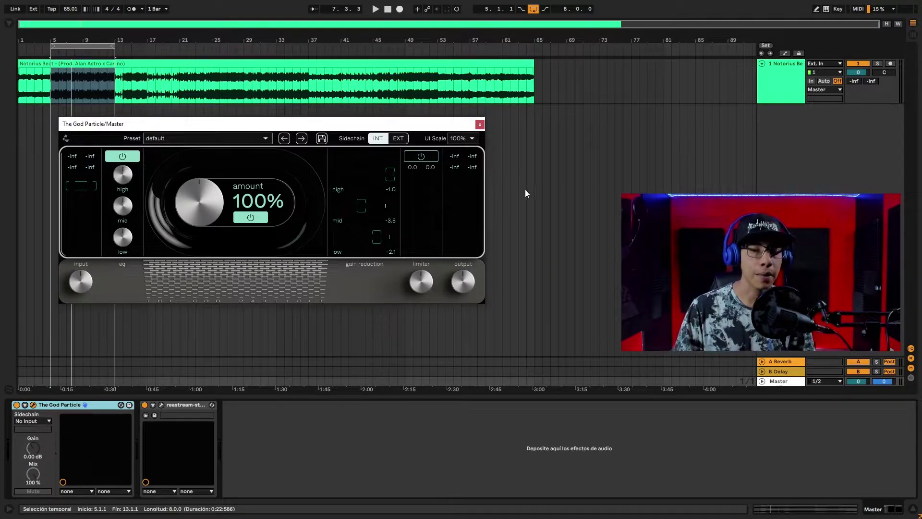
Step: Play the looped section and check the signal against The God Particle's input level target
mouse_move(472, 277)
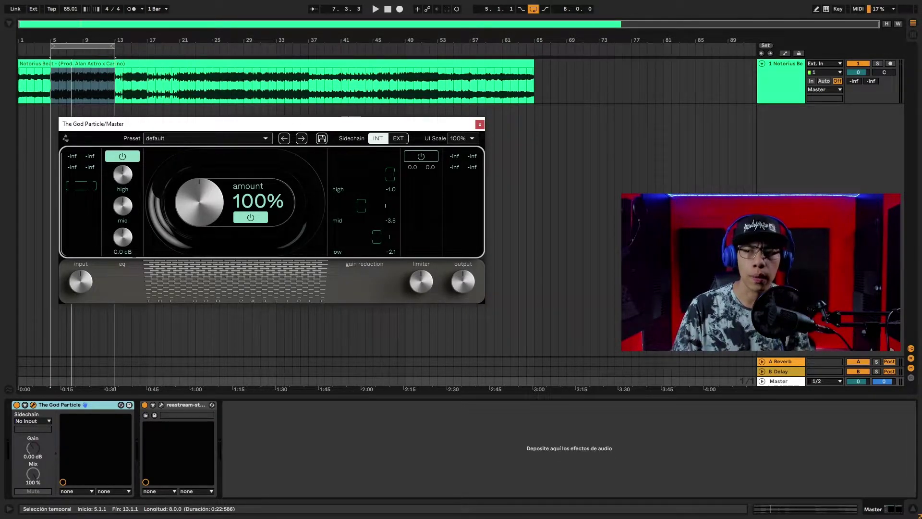
left_click(81, 407)
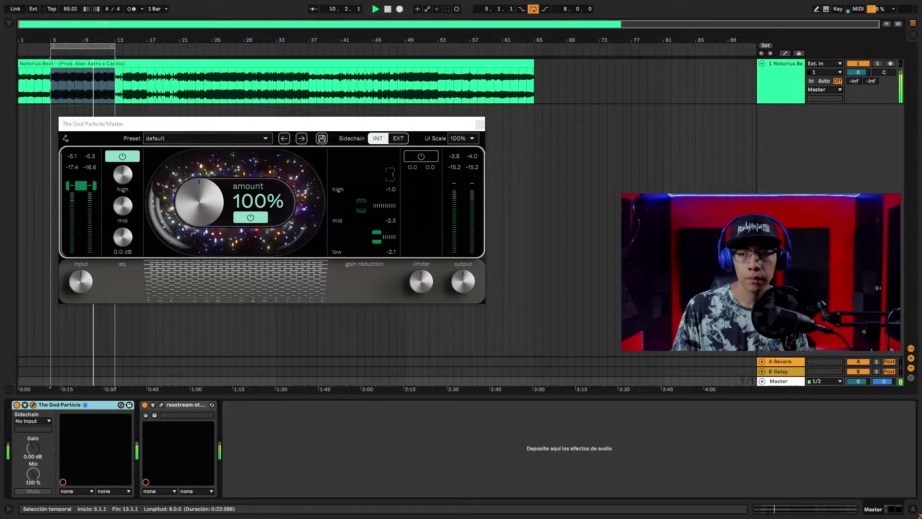
key("space")
left_click_drag(83, 286, 83, 285)
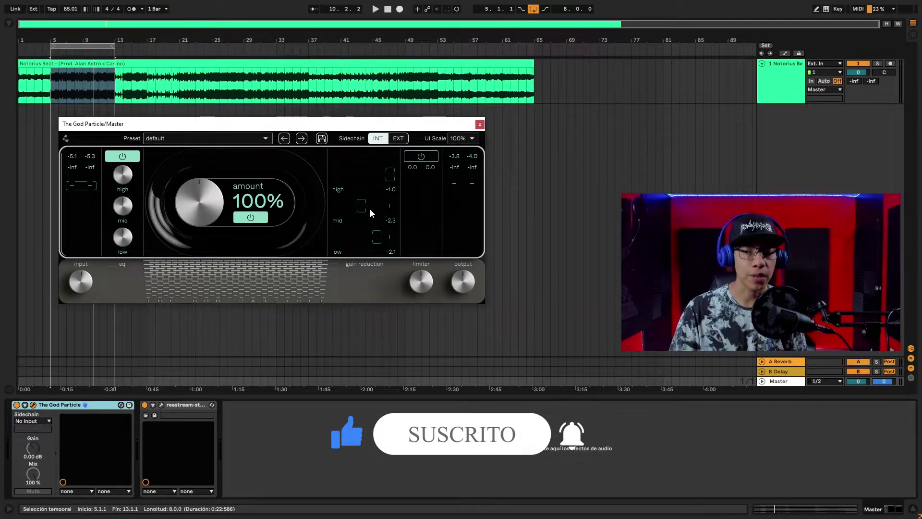
Step: Set The God Particle's mid EQ band to 1.5 dB and audition the loop
left_click_drag(121, 216, 124, 202)
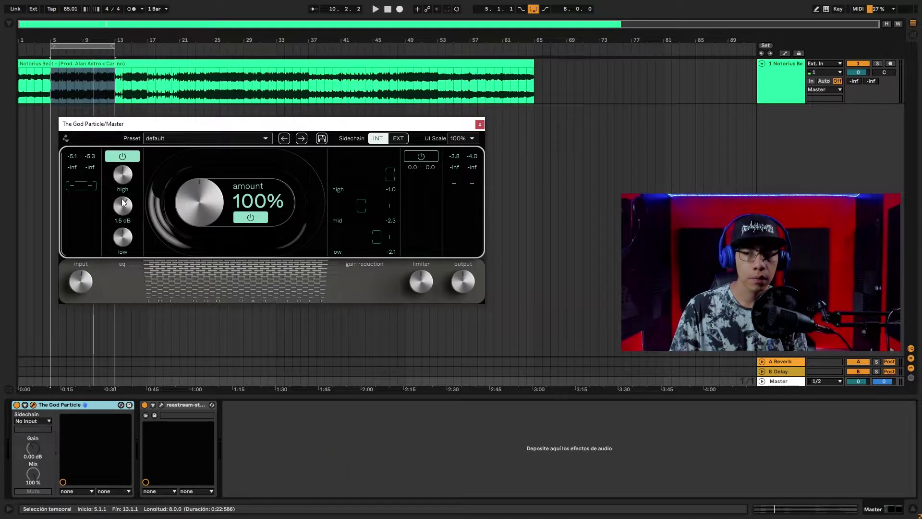
key("space")
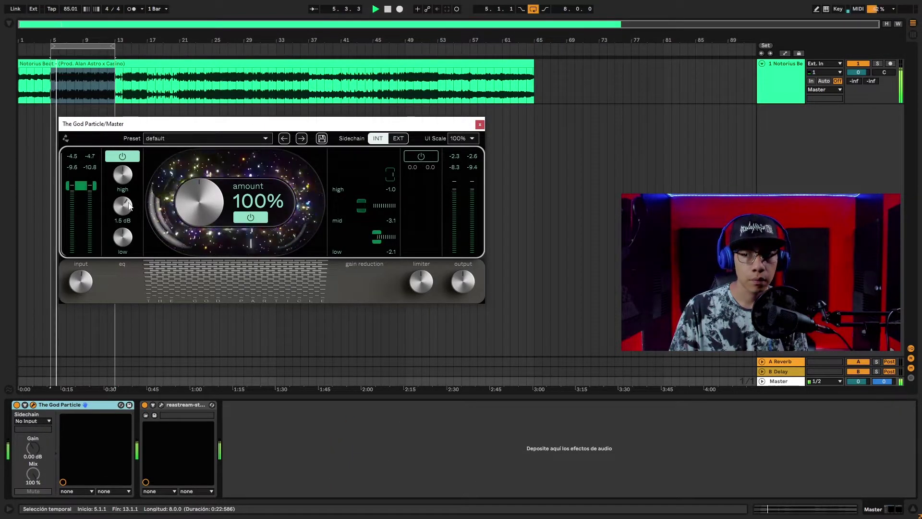
left_click_drag(123, 205, 124, 204)
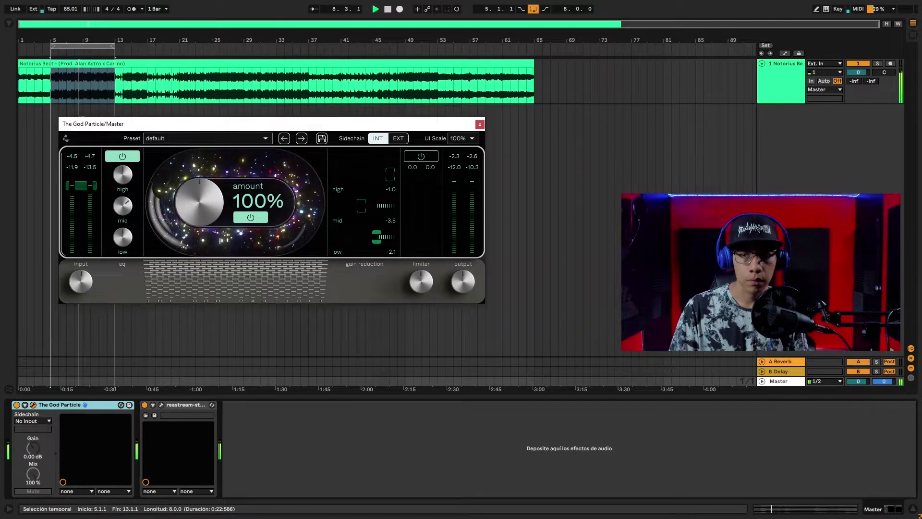
mouse_move(129, 178)
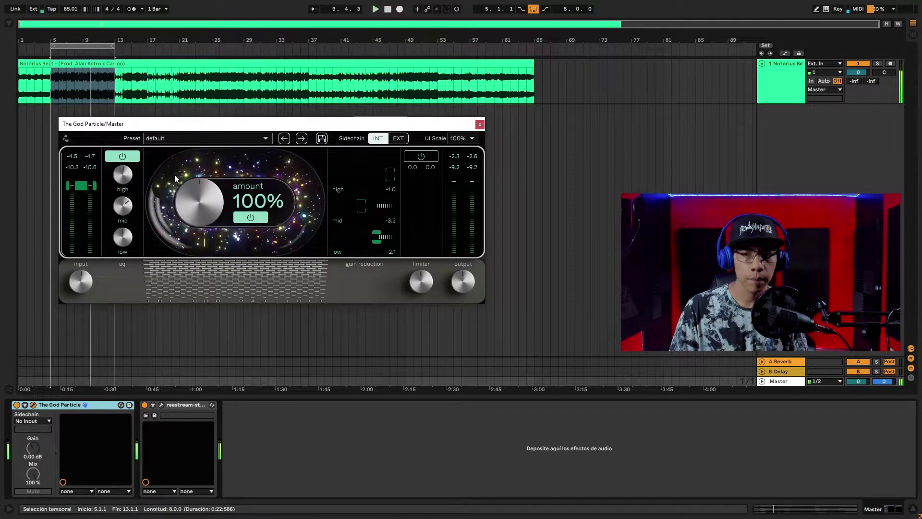
key("space")
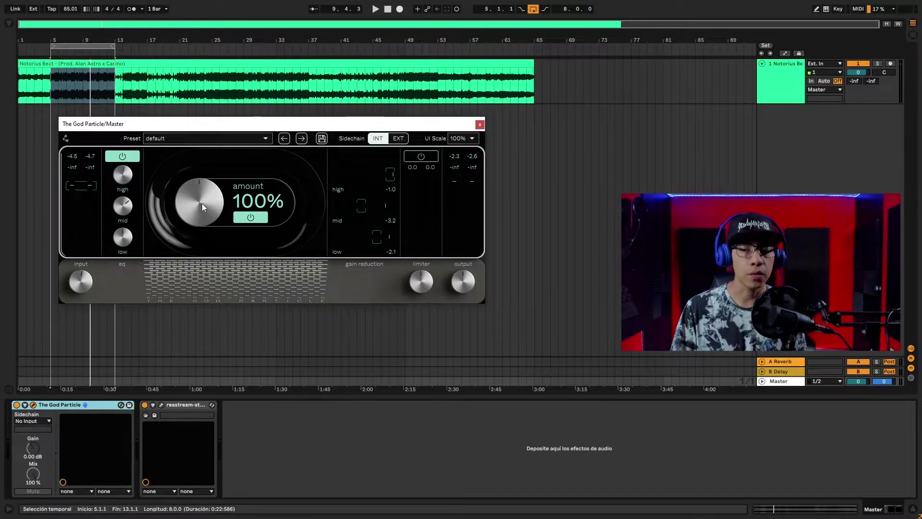
Step: Compare the loop with The God Particle's amount processing switched off and on, leaving it on
key("space")
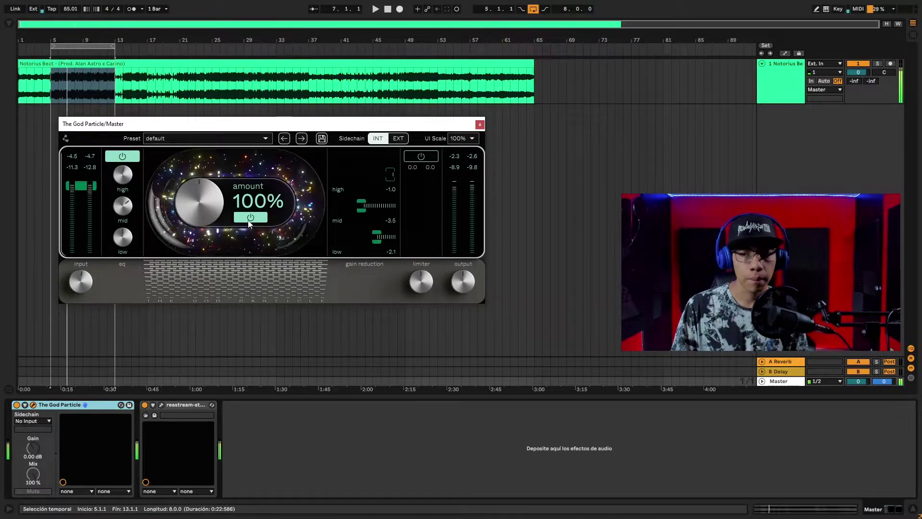
left_click(252, 220)
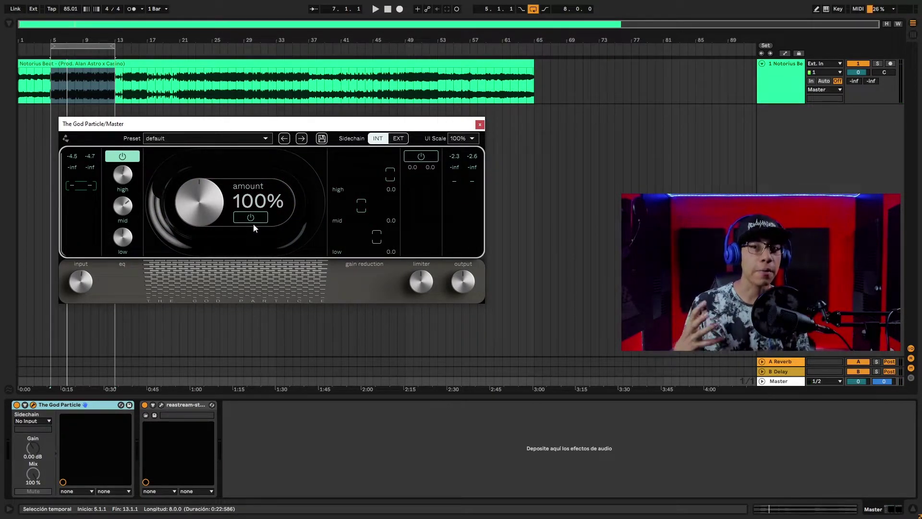
key("space")
left_click(253, 222)
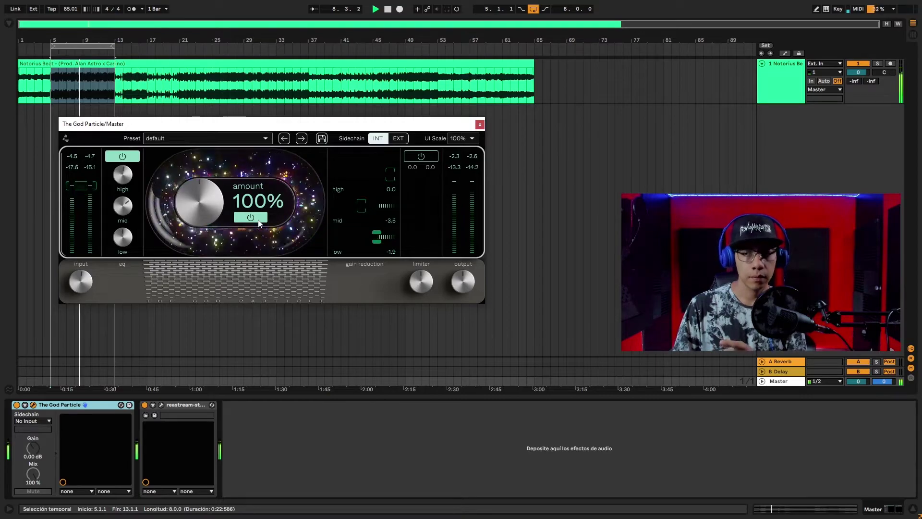
left_click(258, 221)
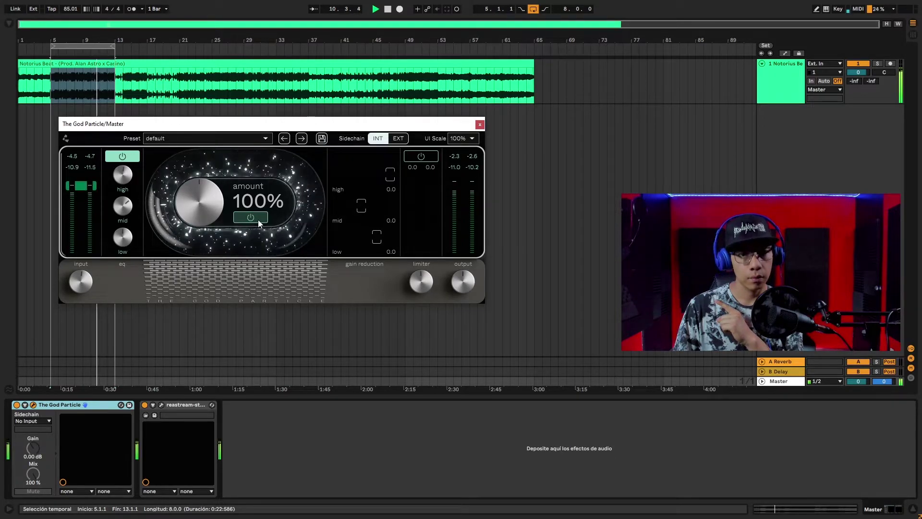
left_click(259, 221)
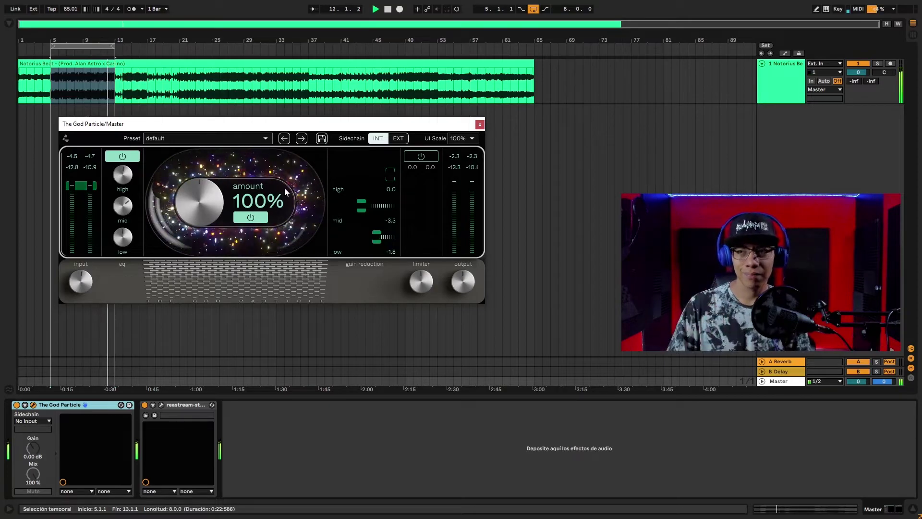
key("space")
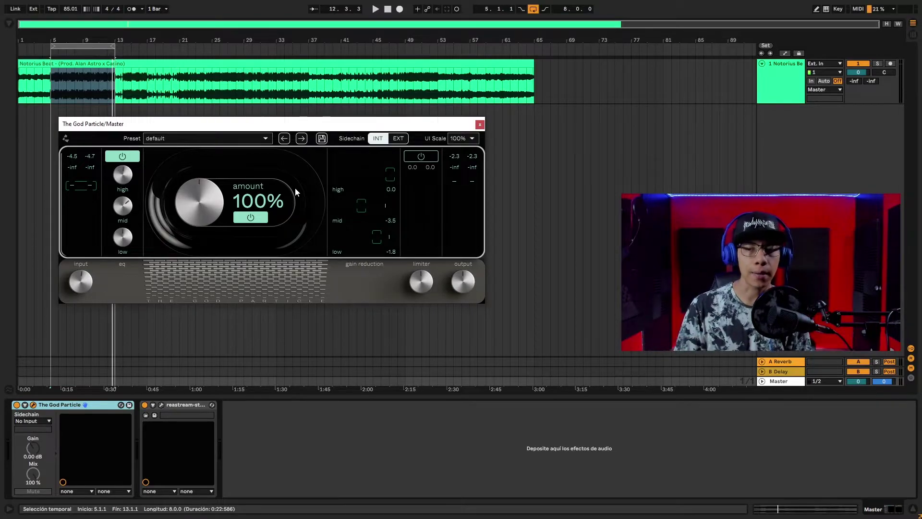
Step: Set the gain of the Notorius Beat audio clip to -12 dB
double_click(138, 63)
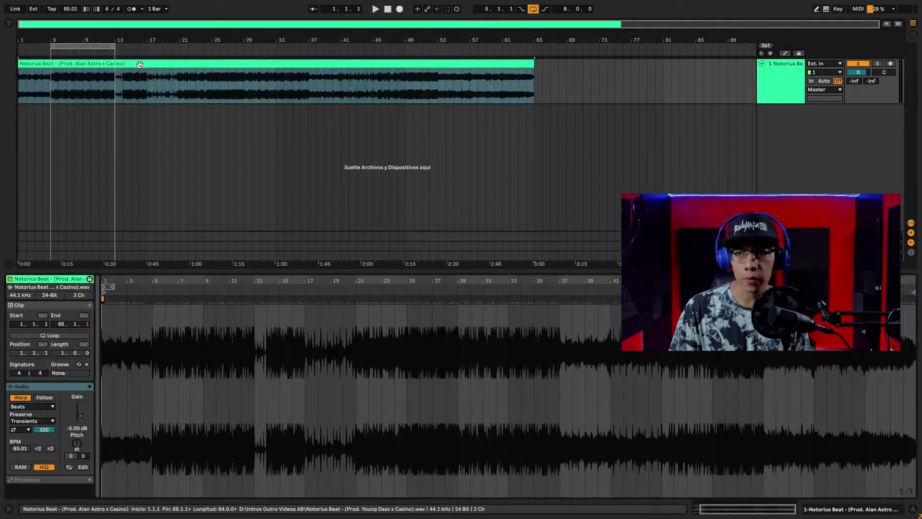
left_click(77, 428)
type("-1")
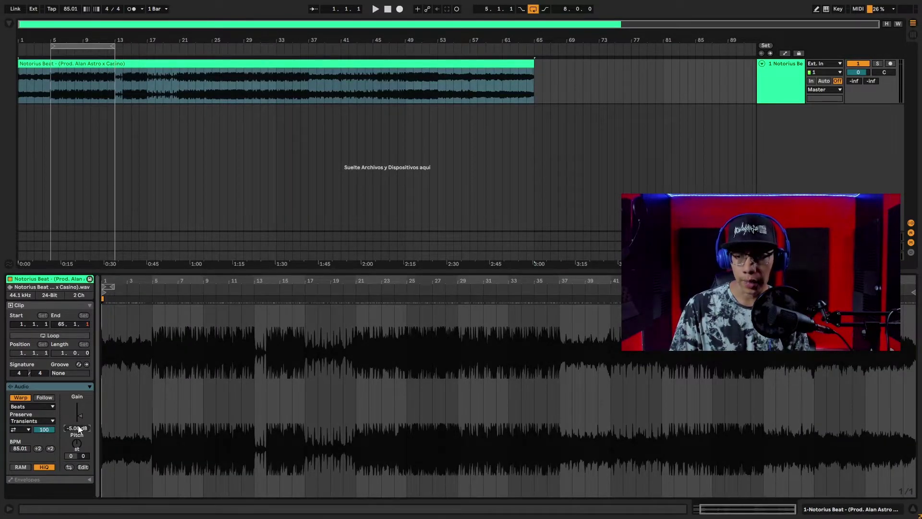
type("2")
key("Return")
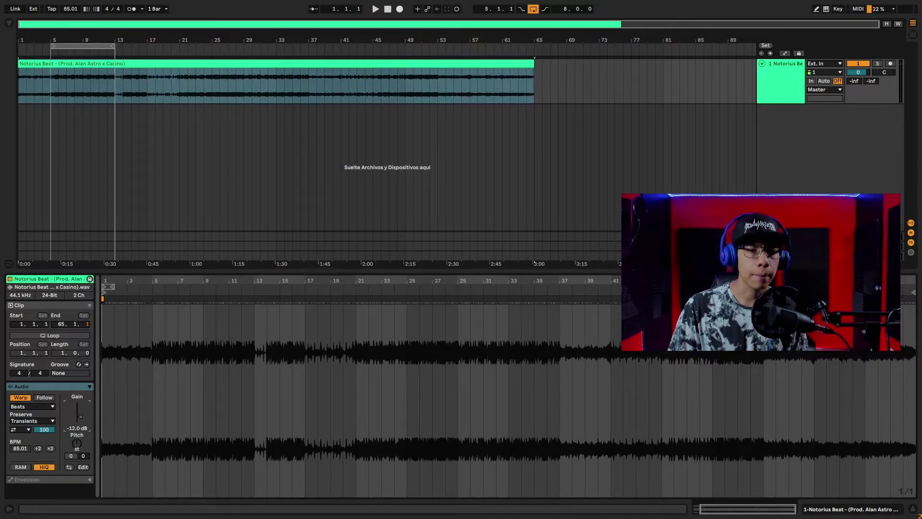
Step: Return to The God Particle on the Master track and set the playback start to bar 5 of the beat
double_click(778, 255)
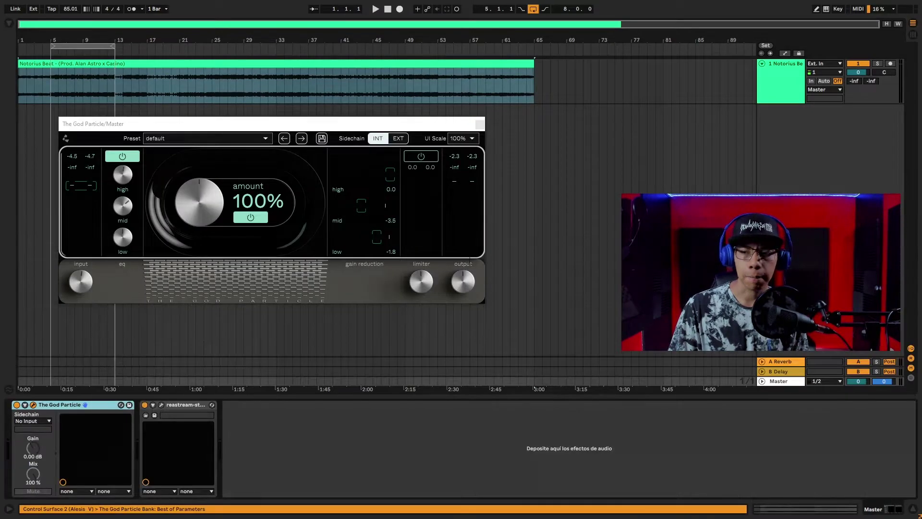
double_click(83, 283)
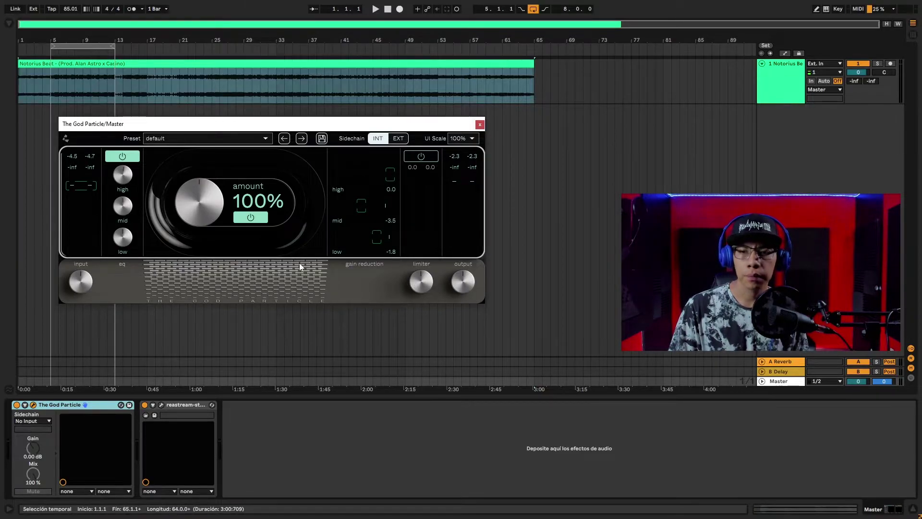
key("space")
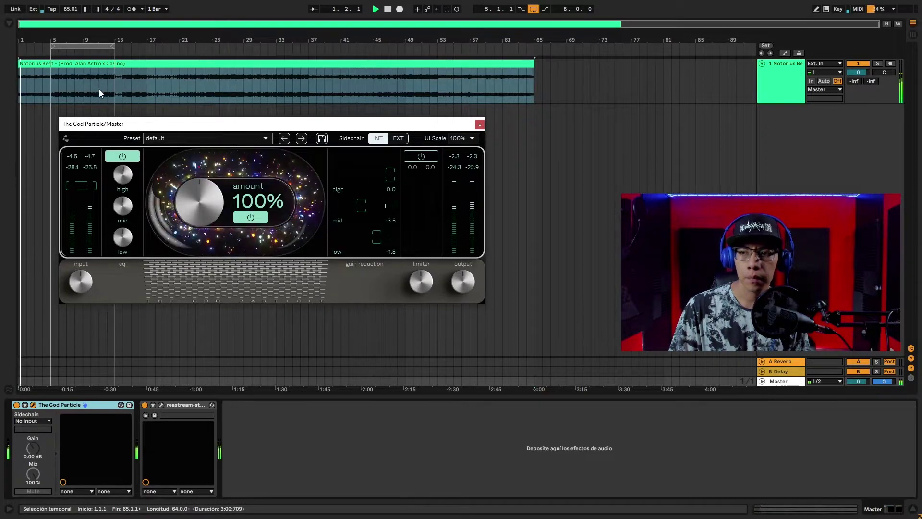
left_click(53, 85)
key("space")
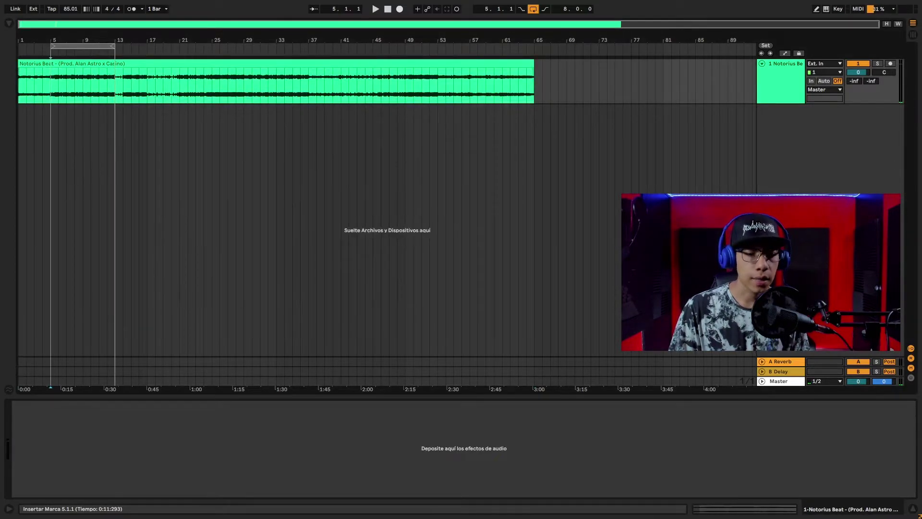
Step: Play the beat from bar 5 through the Master effects and set the high EQ band to 0.3 dB
left_click(778, 381)
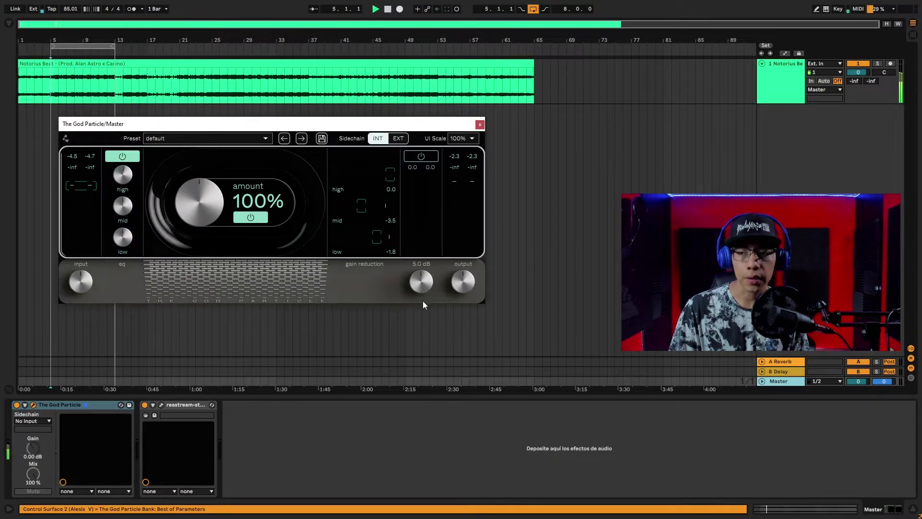
key("space")
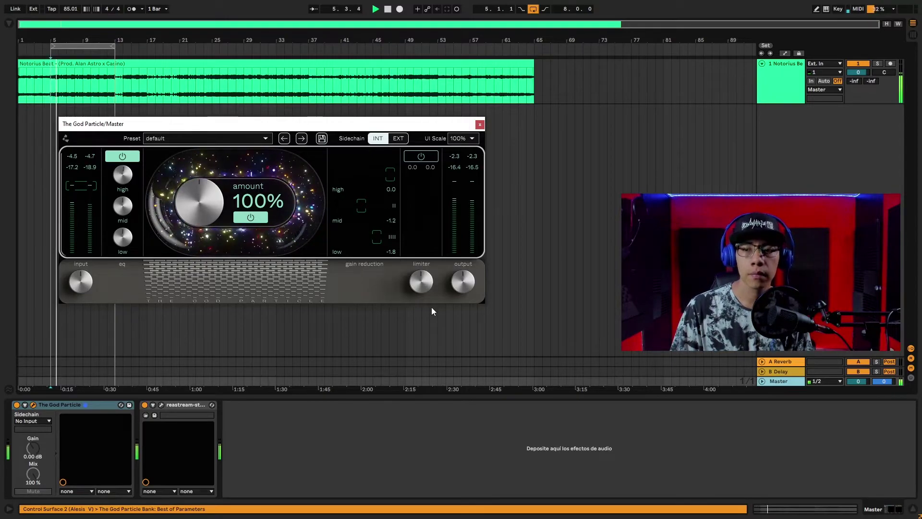
left_click_drag(122, 175, 122, 172)
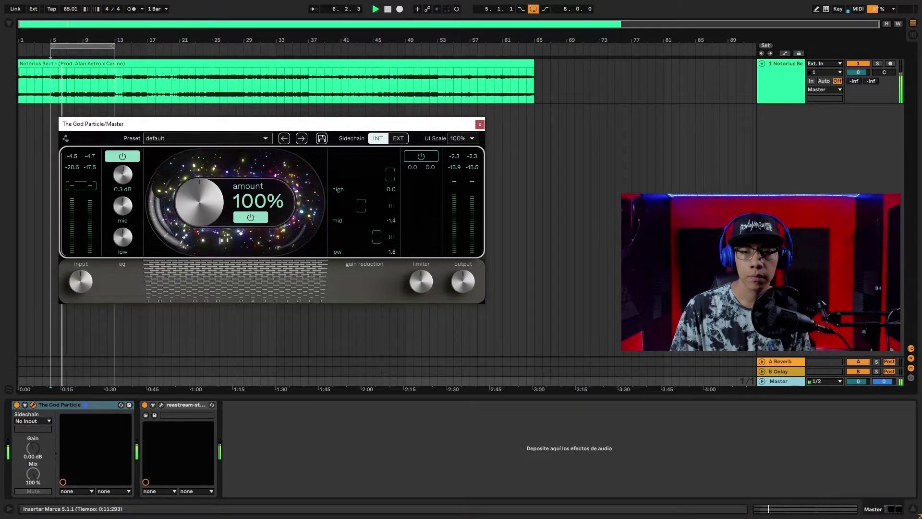
key("space")
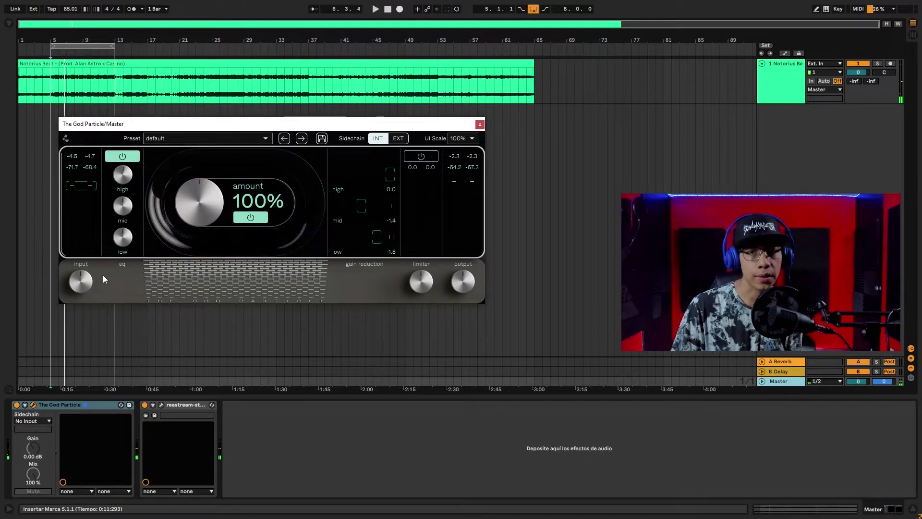
Step: Raise The God Particle's input gain above 1.1 dB and play the beat loop to check the input and gain reduction levels
left_click_drag(87, 279, 93, 275)
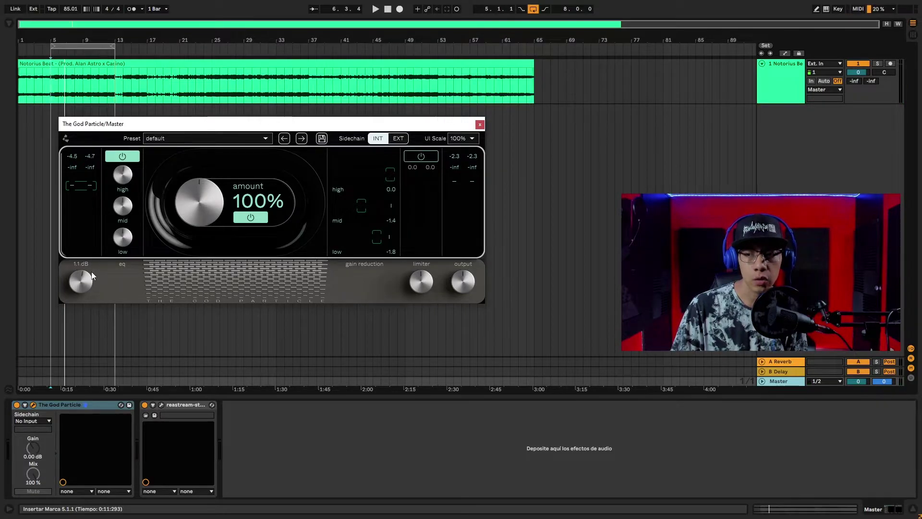
key("space")
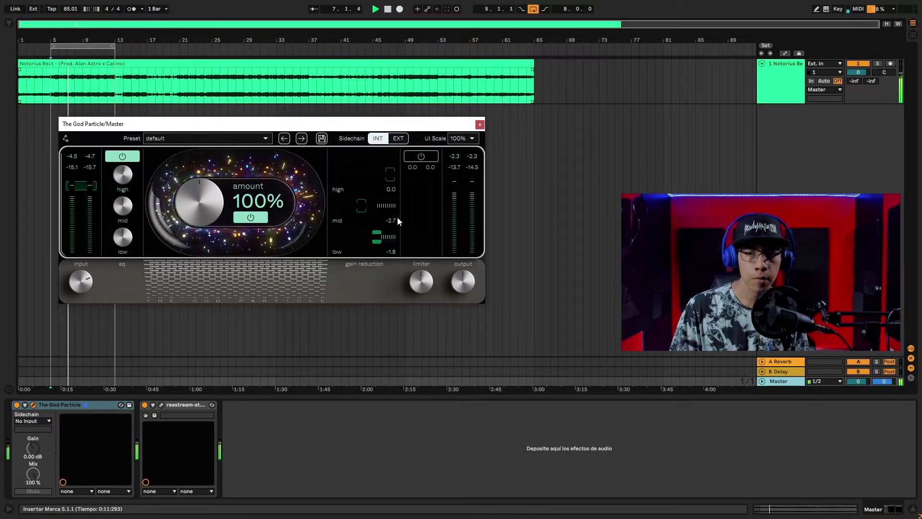
key("space")
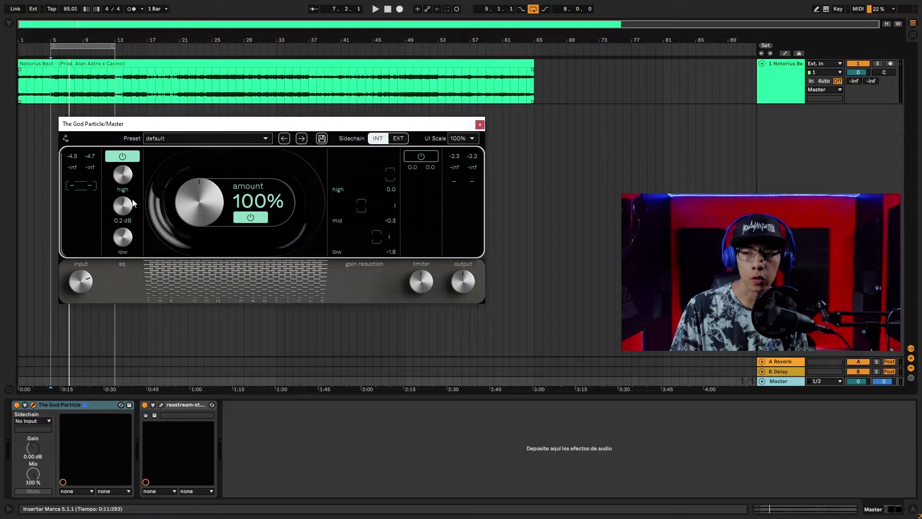
Step: Boost The God Particle's mid EQ band past 2.2 dB, fine-tuning it while the loop plays
left_click_drag(131, 187, 134, 177)
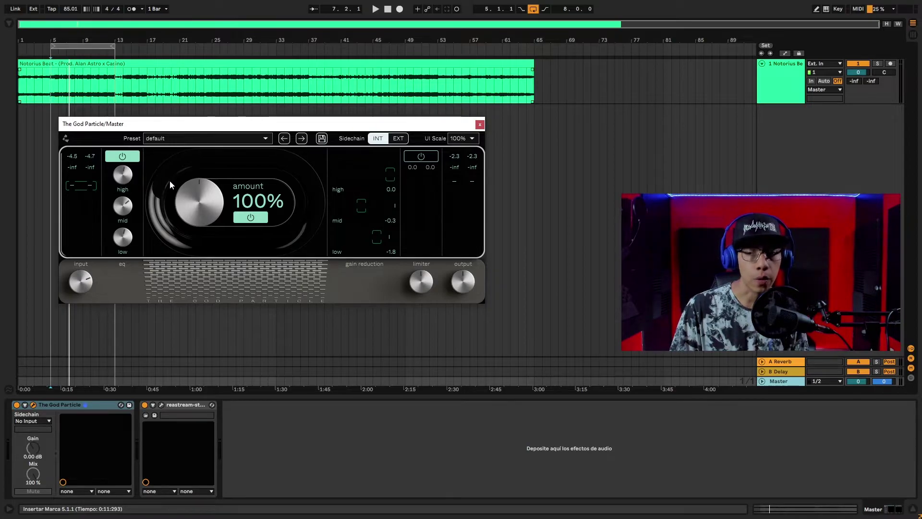
key("space")
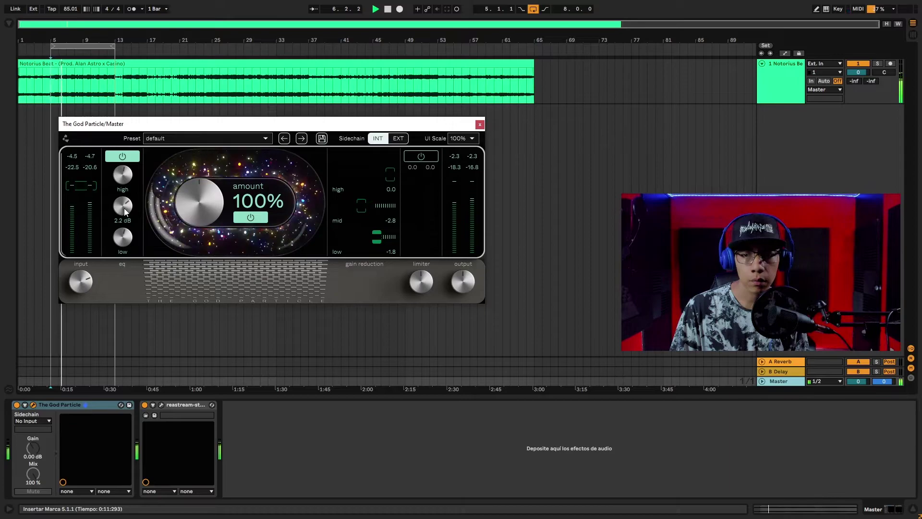
left_click_drag(125, 208, 123, 205)
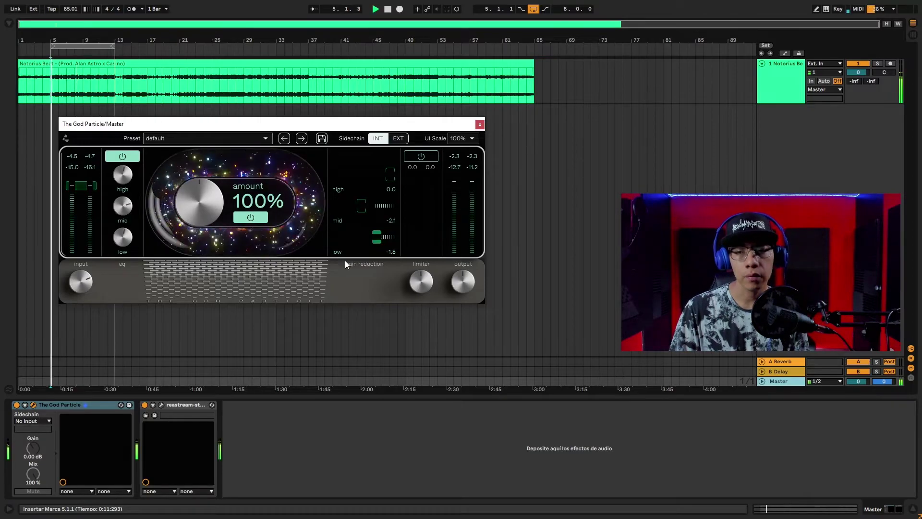
Step: Compare the playing loop with the amount processing bypassed and enabled, leave it enabled and stop playback
left_click(261, 219)
left_click(261, 218)
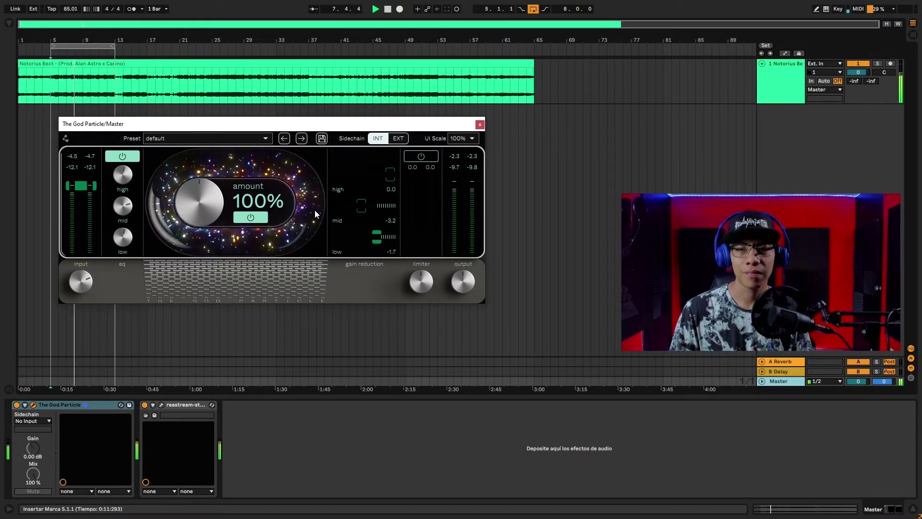
key("space")
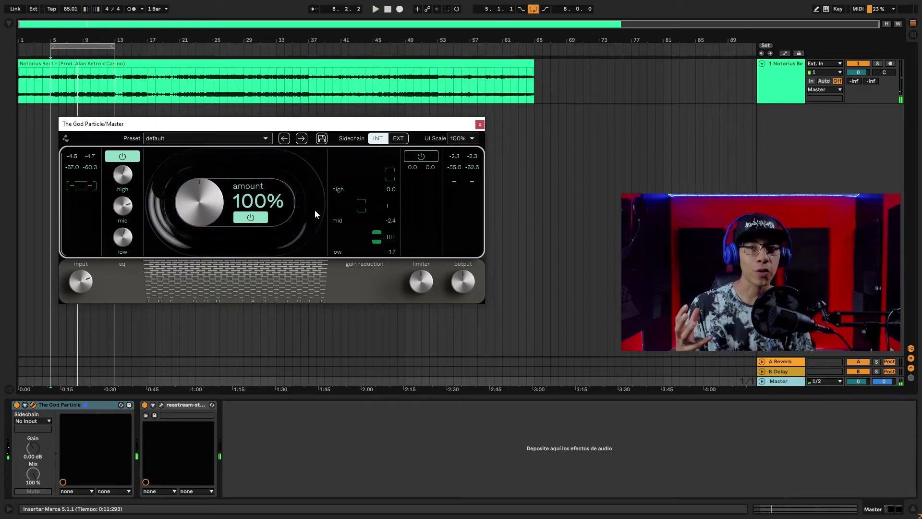